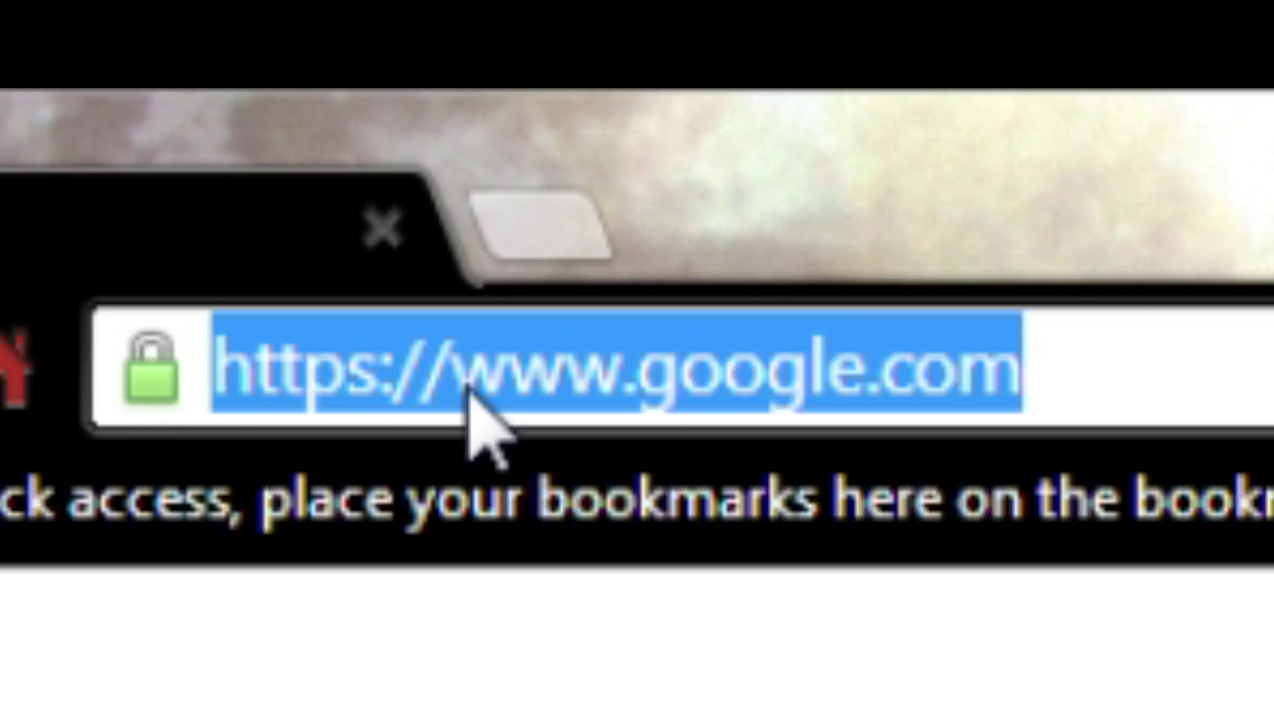
Step: Search search.customsforge.com for 'canon rock' and open the Canon Rock record
{"action": "type", "text": "search.customsforge"}
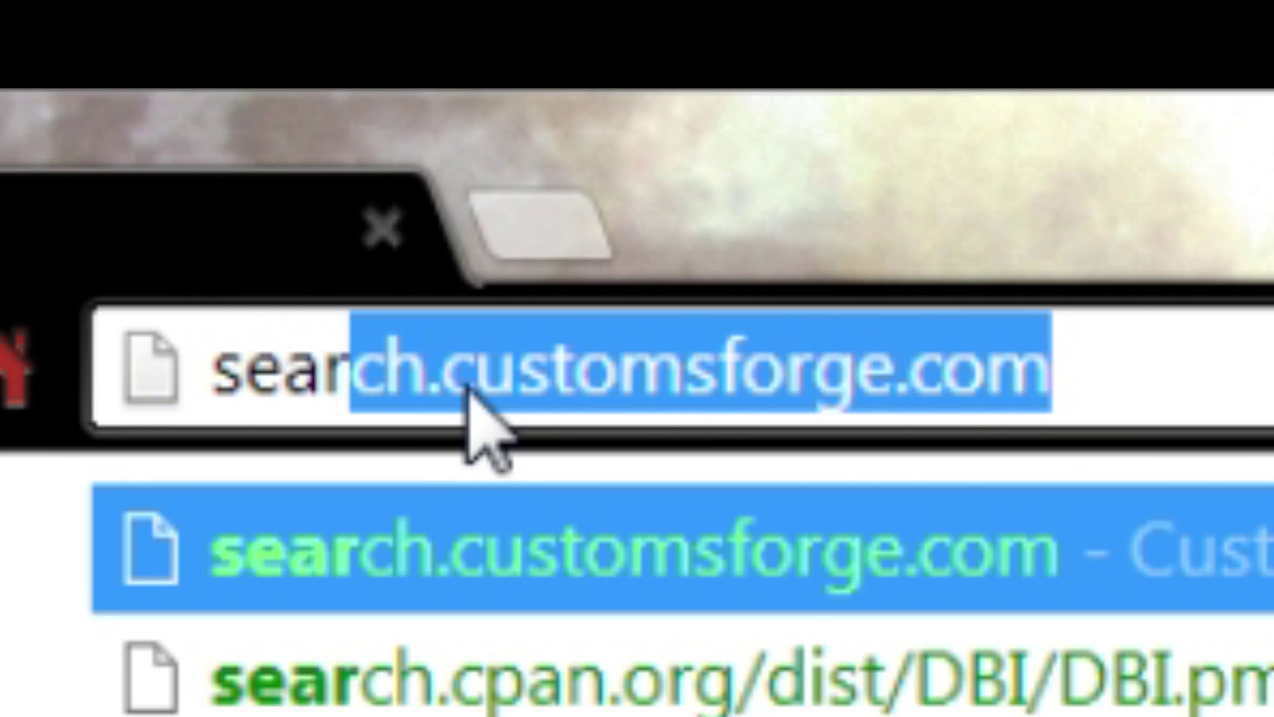
{"action": "key", "text": "Return"}
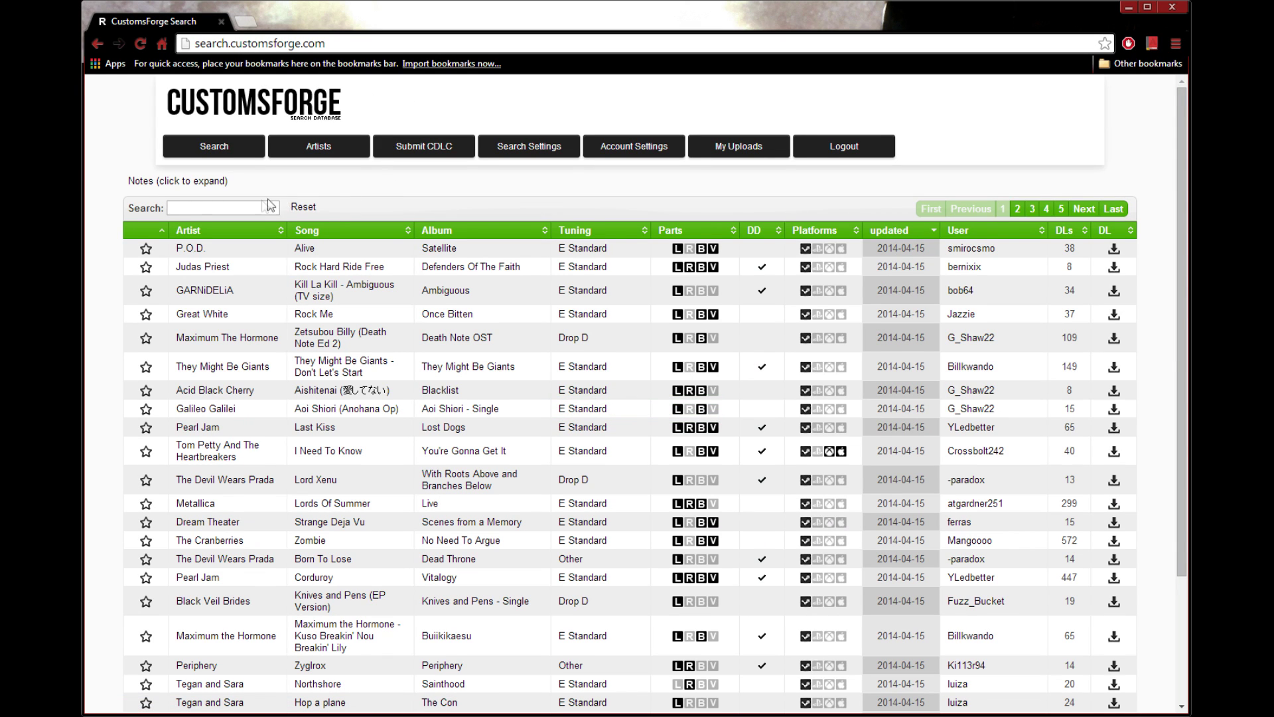
{"action": "left_click", "coordinate": [247, 208]}
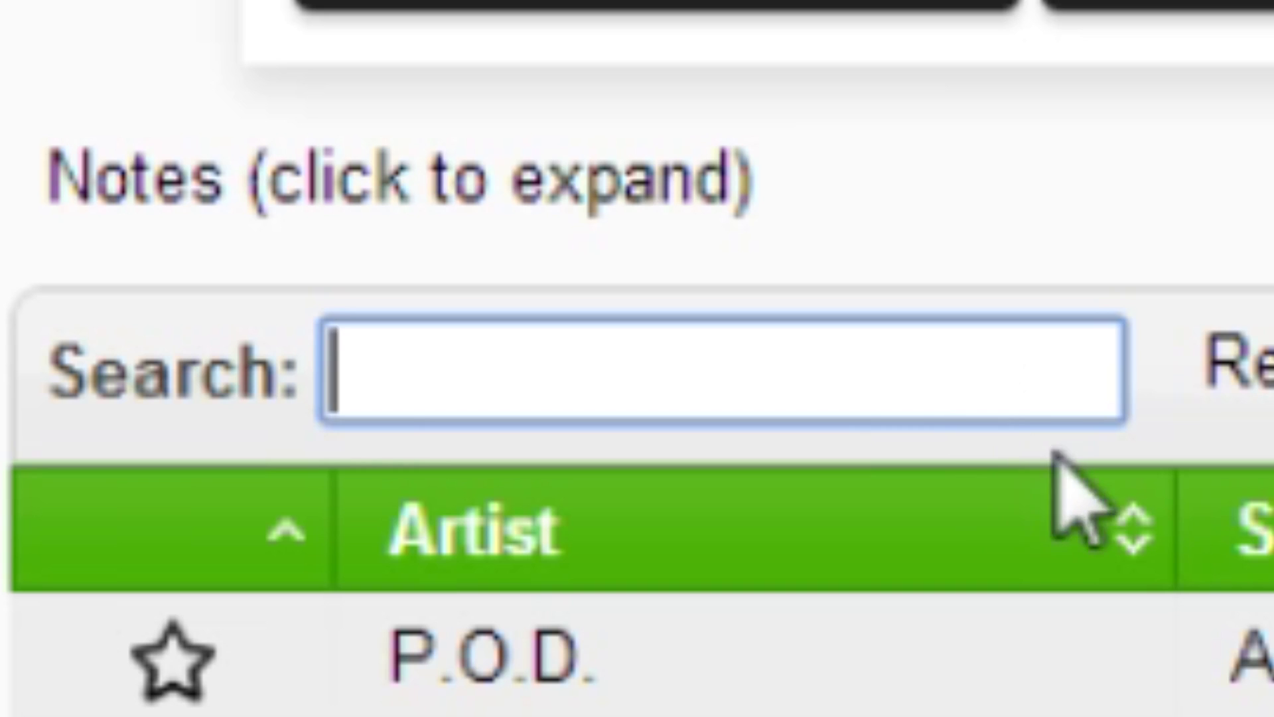
{"action": "type", "text": "canon rock"}
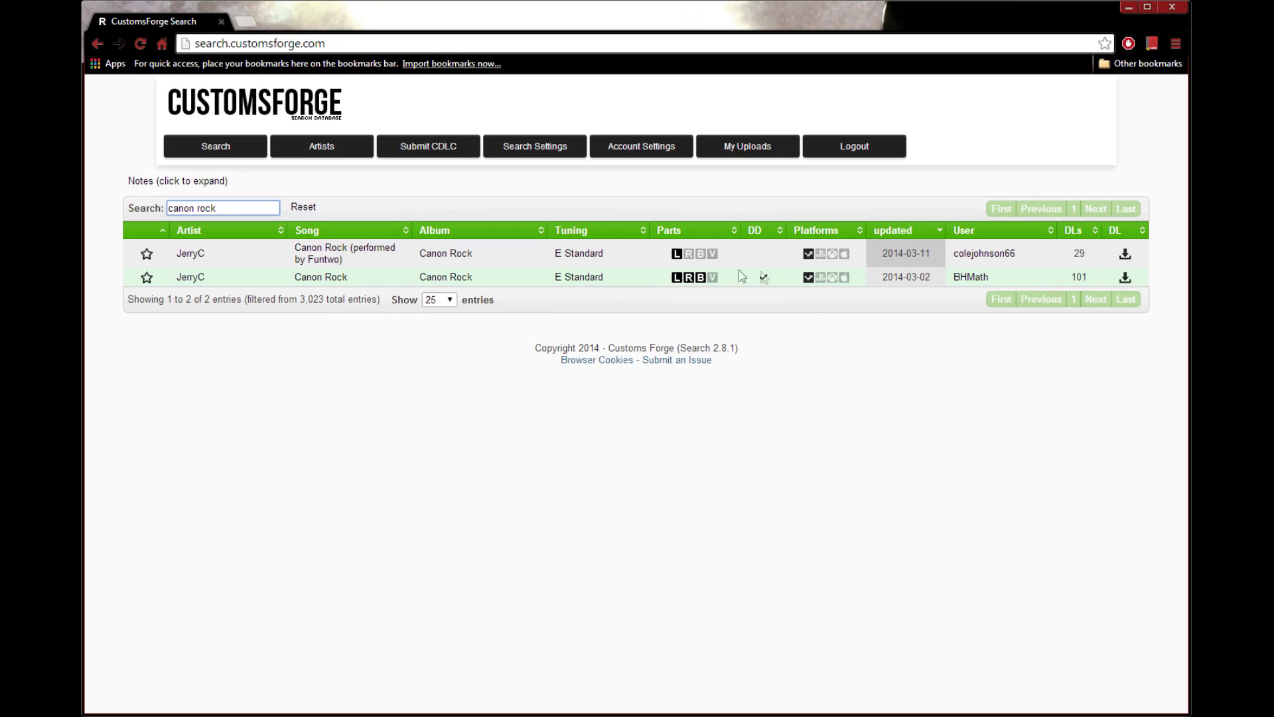
{"action": "left_click", "coordinate": [1126, 280]}
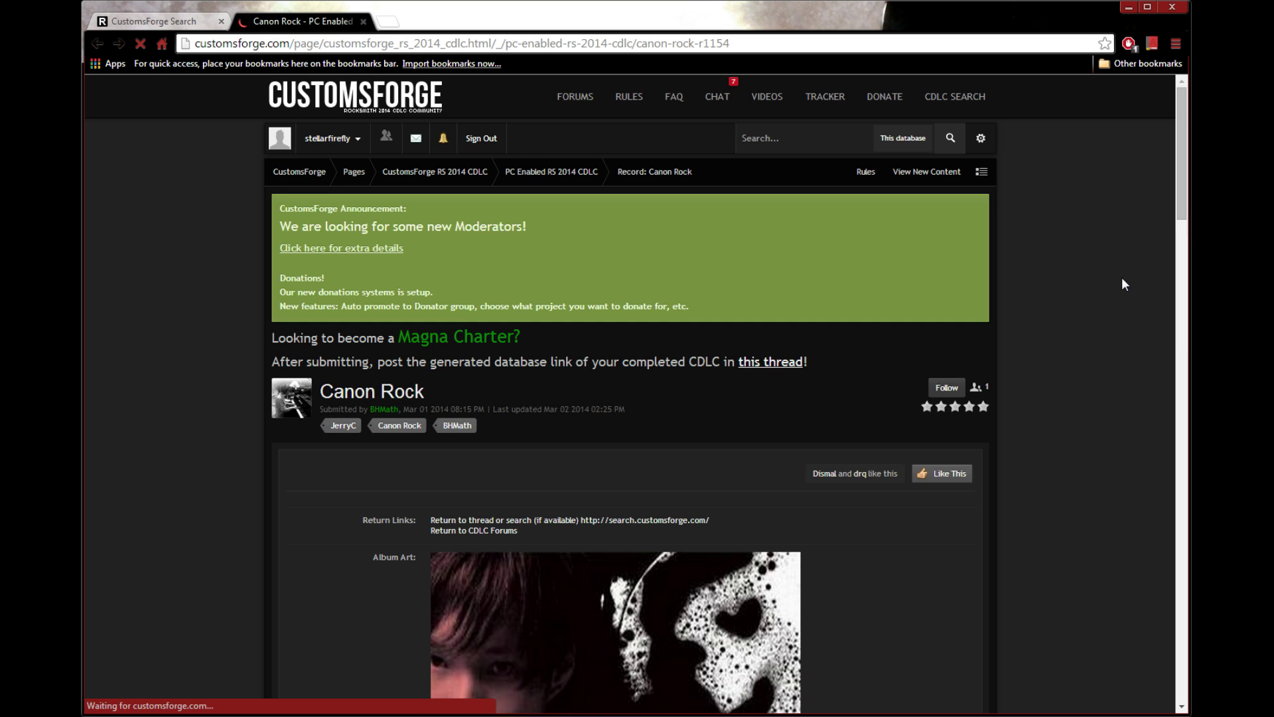
Step: Scroll the Canon Rock DD record page and follow its download link to MediaFire
{"action": "scroll", "coordinate": [1073, 305], "scroll_direction": "down", "scroll_amount": 15}
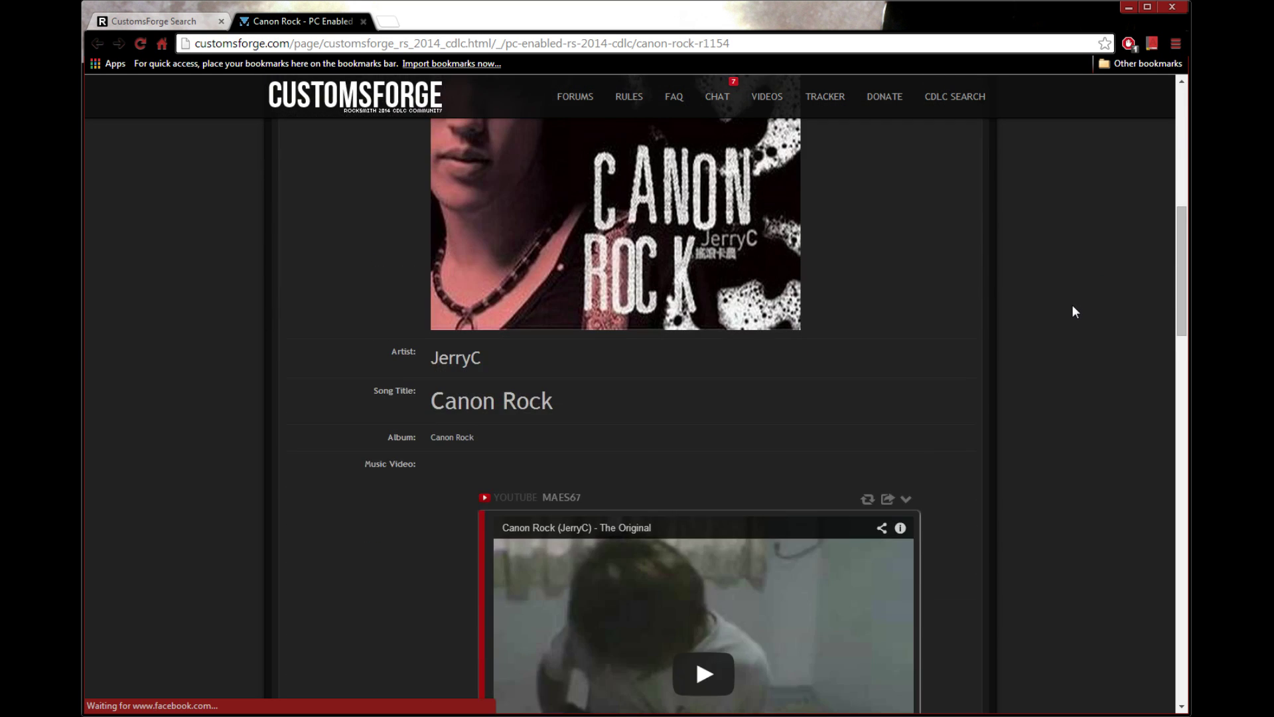
{"action": "scroll", "coordinate": [1074, 312], "scroll_direction": "down", "scroll_amount": 3}
{"action": "scroll", "coordinate": [1073, 312], "scroll_direction": "up", "scroll_amount": 1}
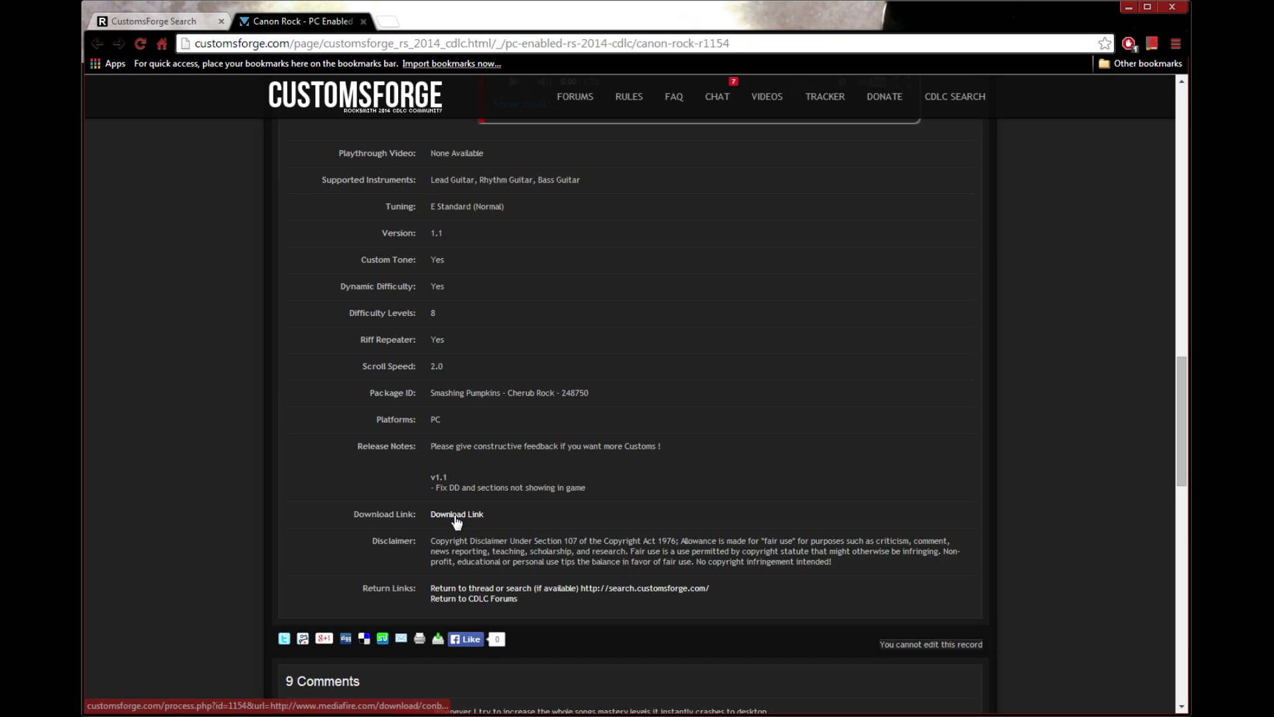
{"action": "left_click", "coordinate": [704, 342]}
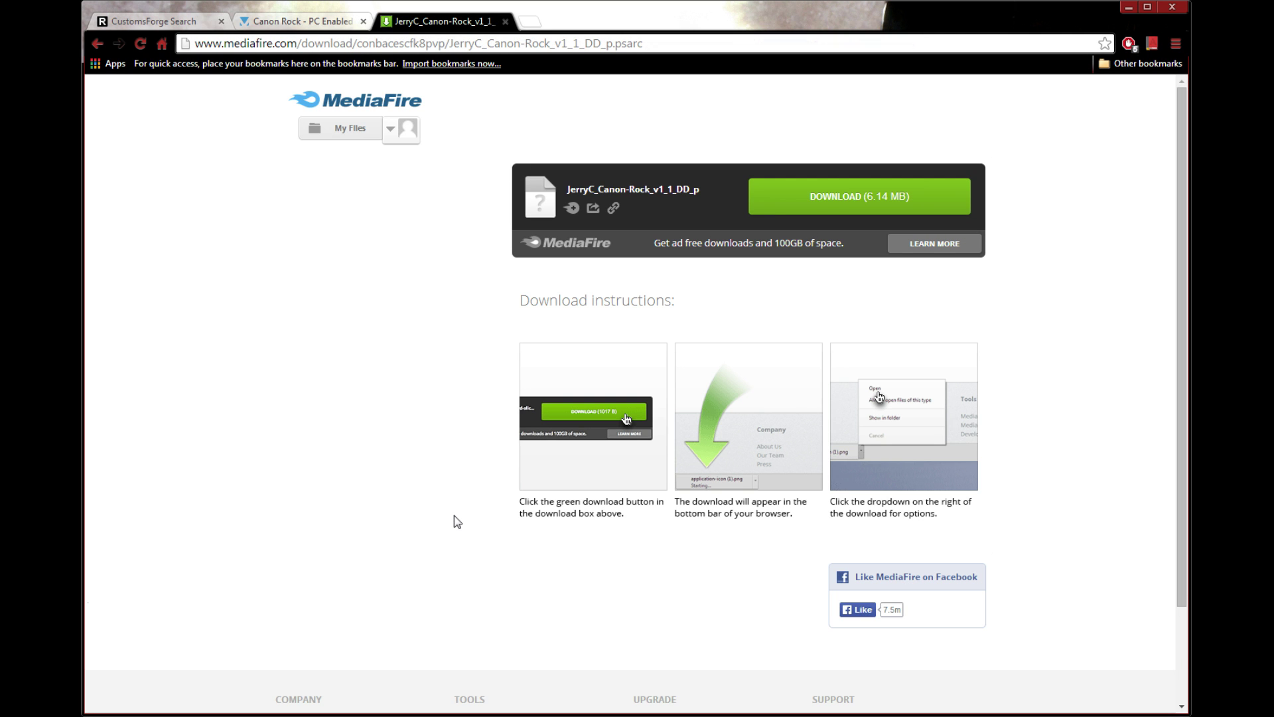
Step: Download the 6.14 MB JerryC_Canon-Rock_v1_1_DD_p.psarc file from MediaFire
{"action": "left_click", "coordinate": [857, 206]}
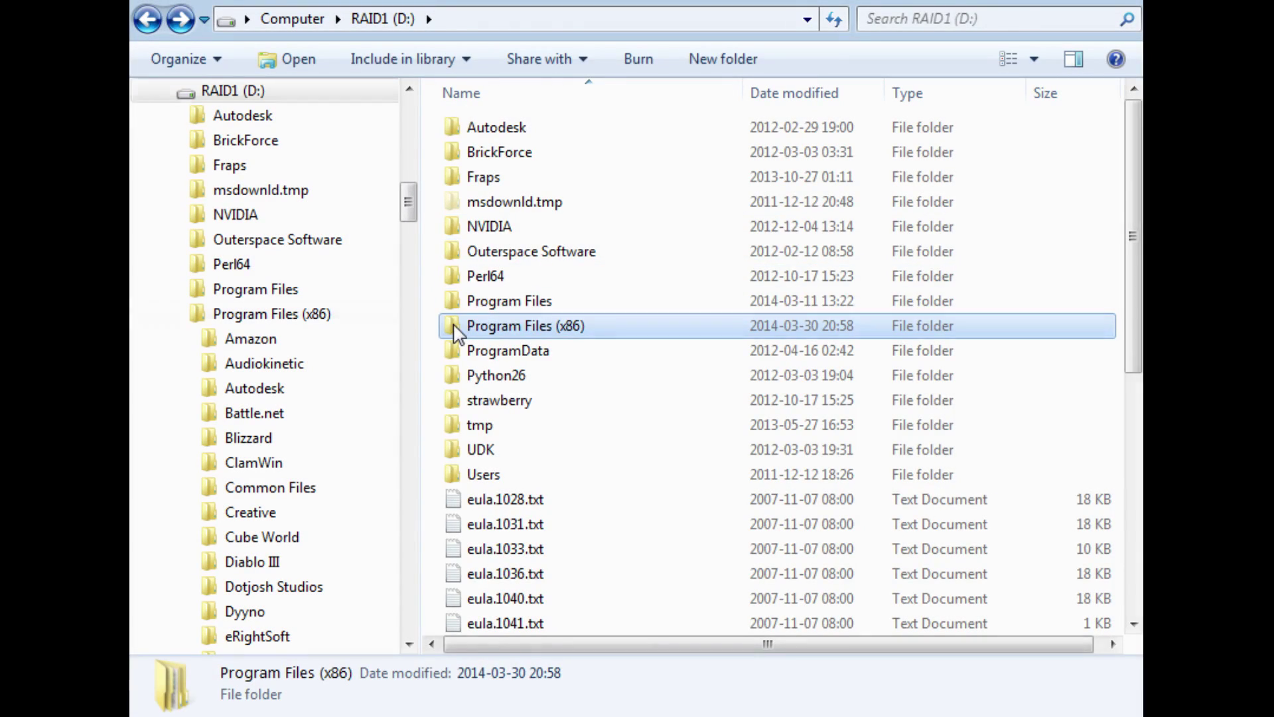
Step: Paste the Canon Rock psarc into Program Files (x86)\Steam\steamapps\common\Rocksmith2014\dlc
{"action": "double_click", "coordinate": [457, 327]}
{"action": "scroll", "coordinate": [455, 332], "scroll_direction": "down", "scroll_amount": 11}
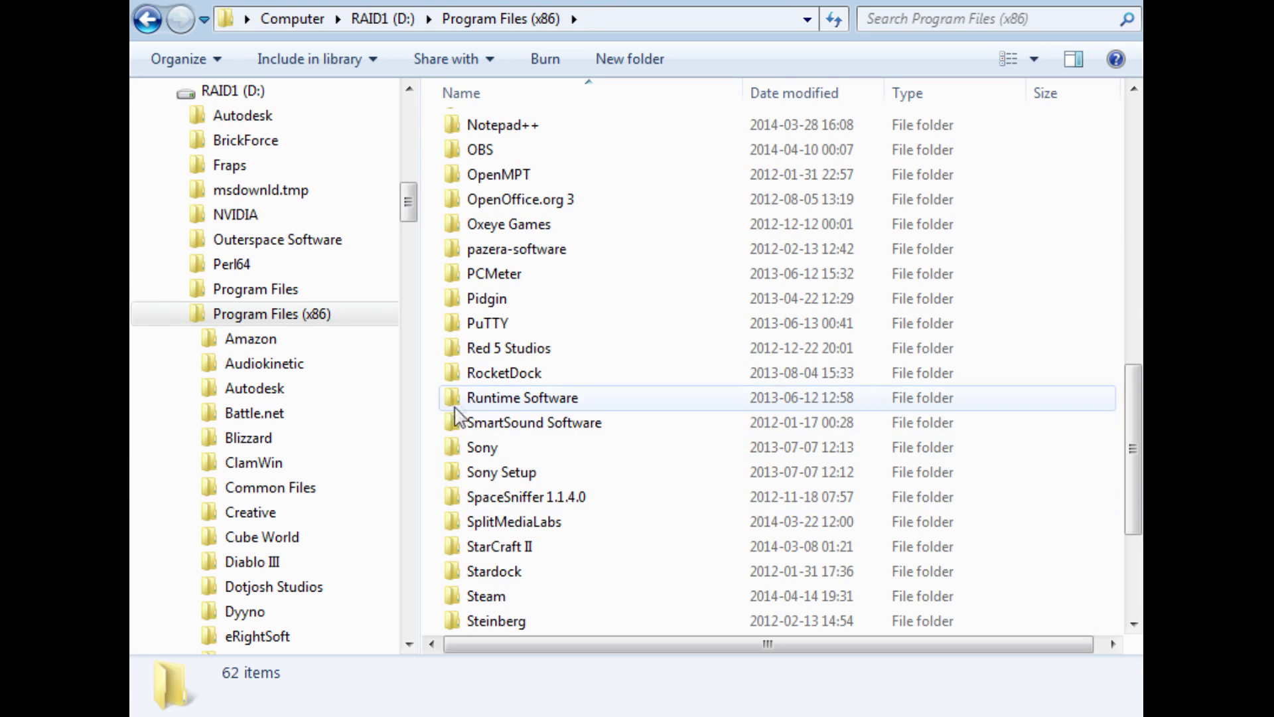
{"action": "double_click", "coordinate": [456, 595]}
{"action": "scroll", "coordinate": [451, 465], "scroll_direction": "down", "scroll_amount": 1}
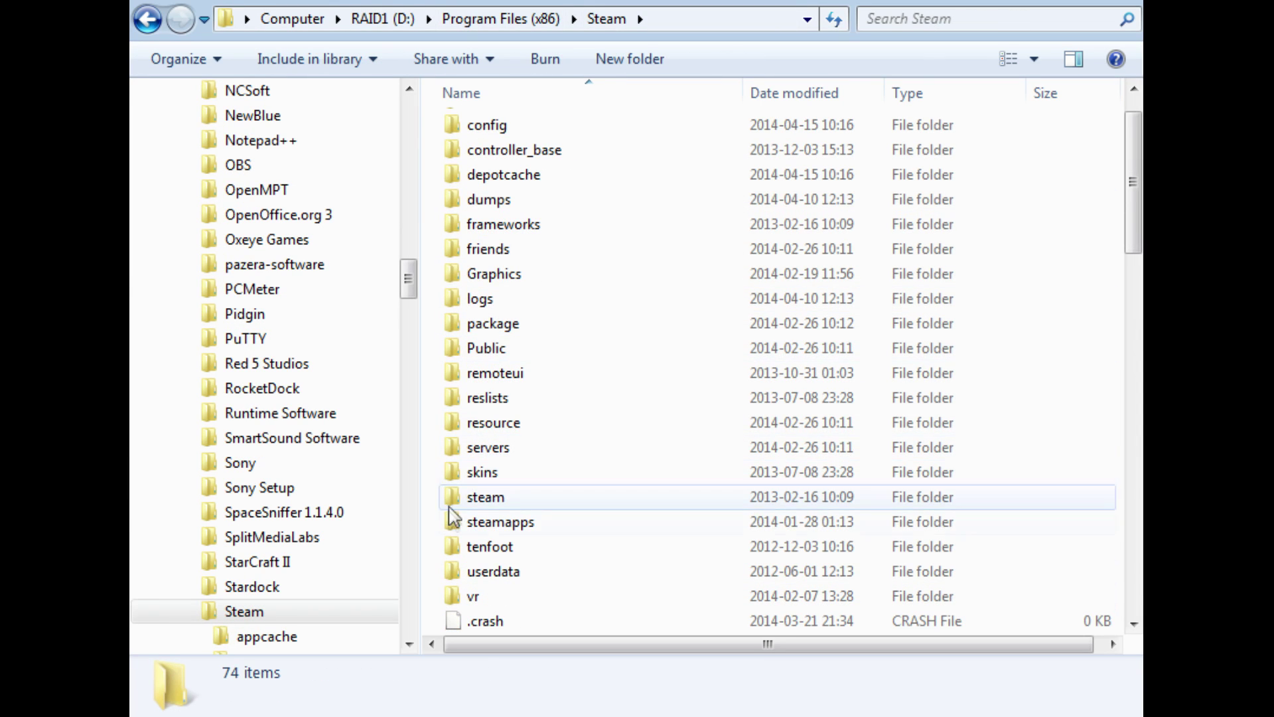
{"action": "double_click", "coordinate": [456, 519]}
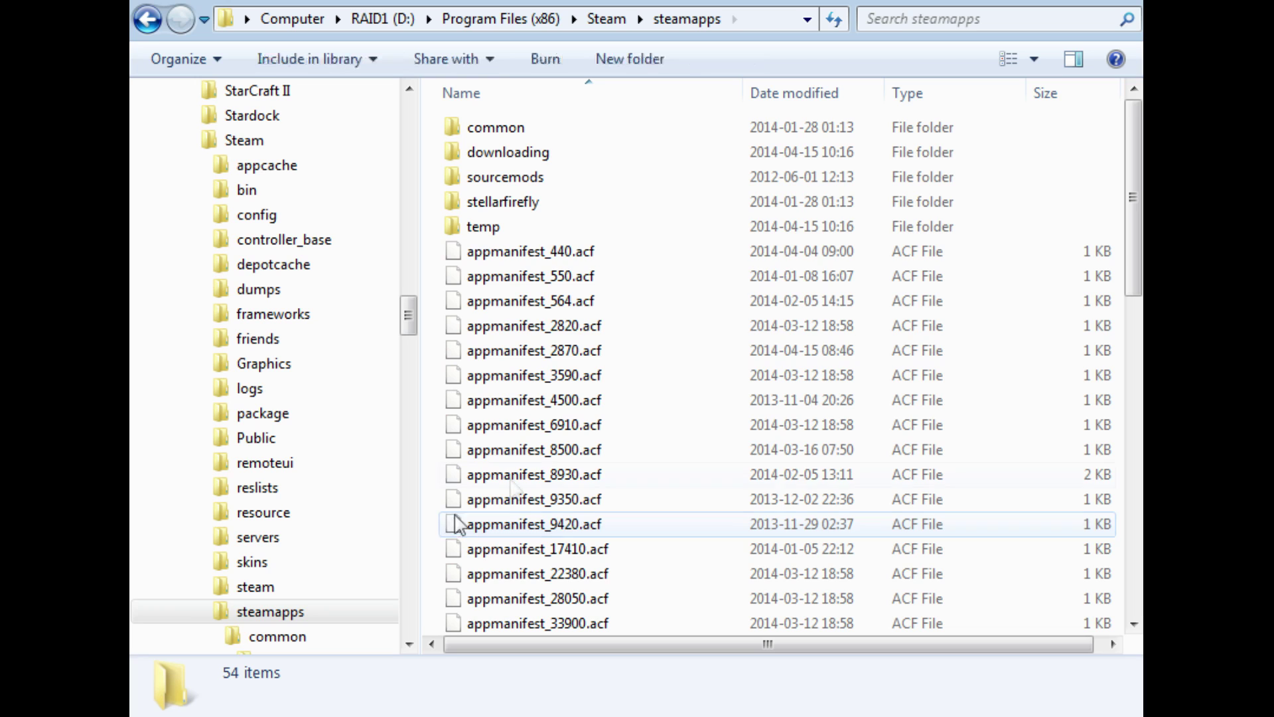
{"action": "double_click", "coordinate": [458, 129]}
{"action": "scroll", "coordinate": [458, 326], "scroll_direction": "down", "scroll_amount": 9}
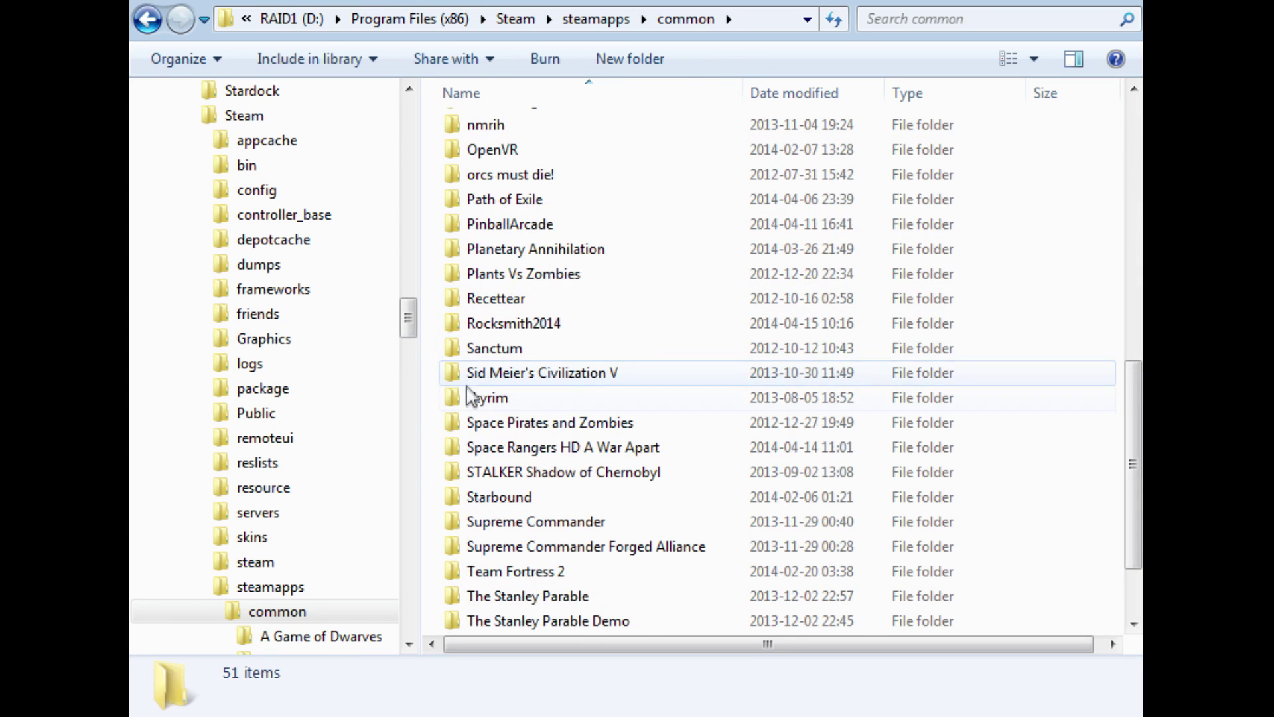
{"action": "double_click", "coordinate": [451, 326]}
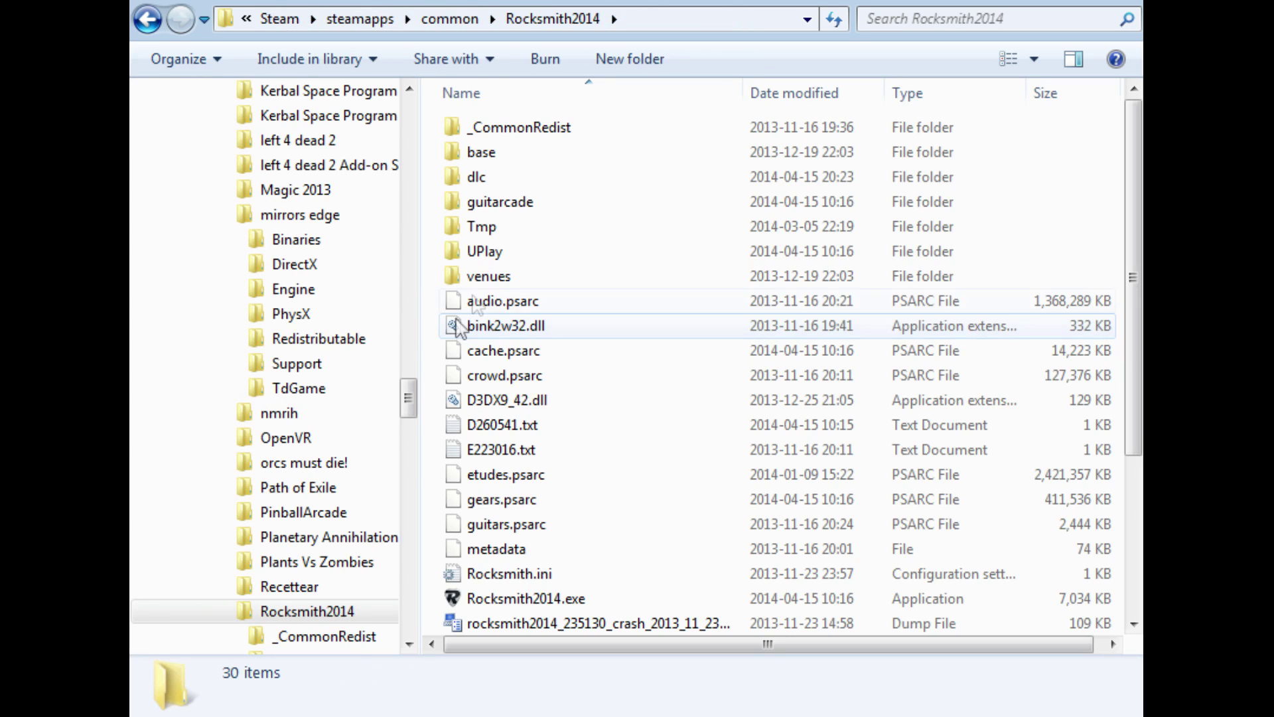
{"action": "left_click", "coordinate": [451, 189]}
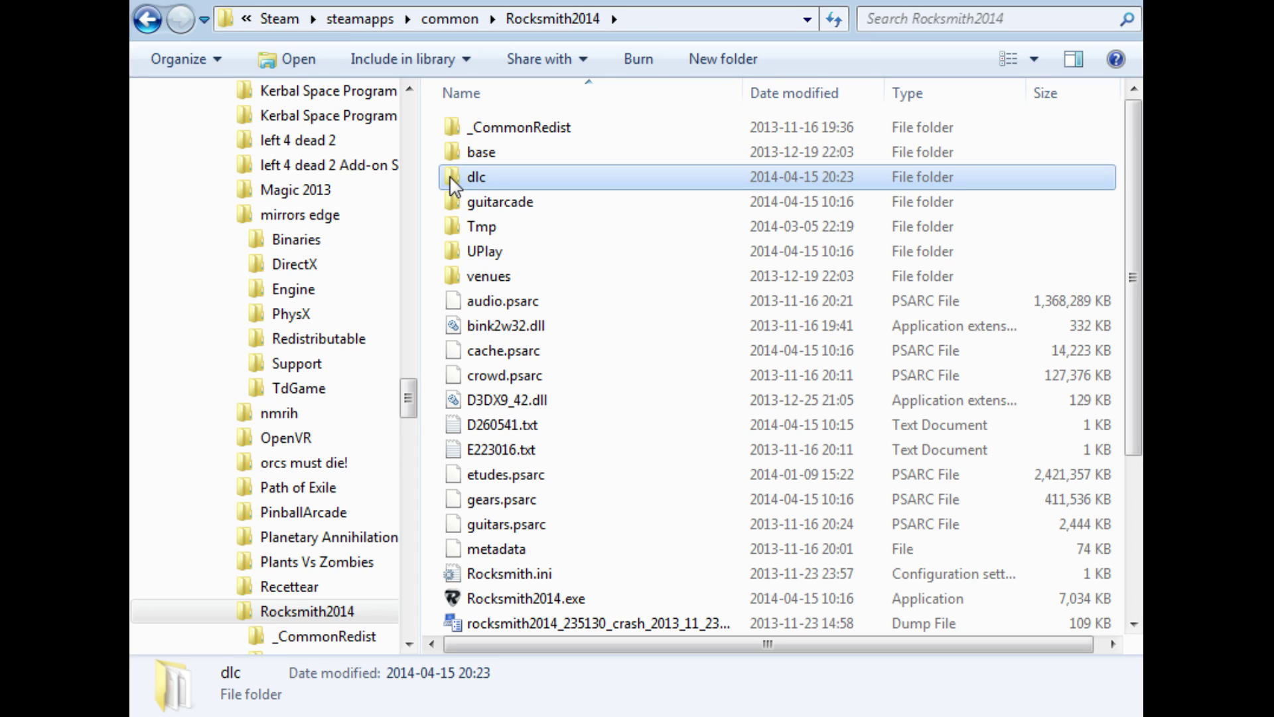
{"action": "double_click", "coordinate": [449, 176]}
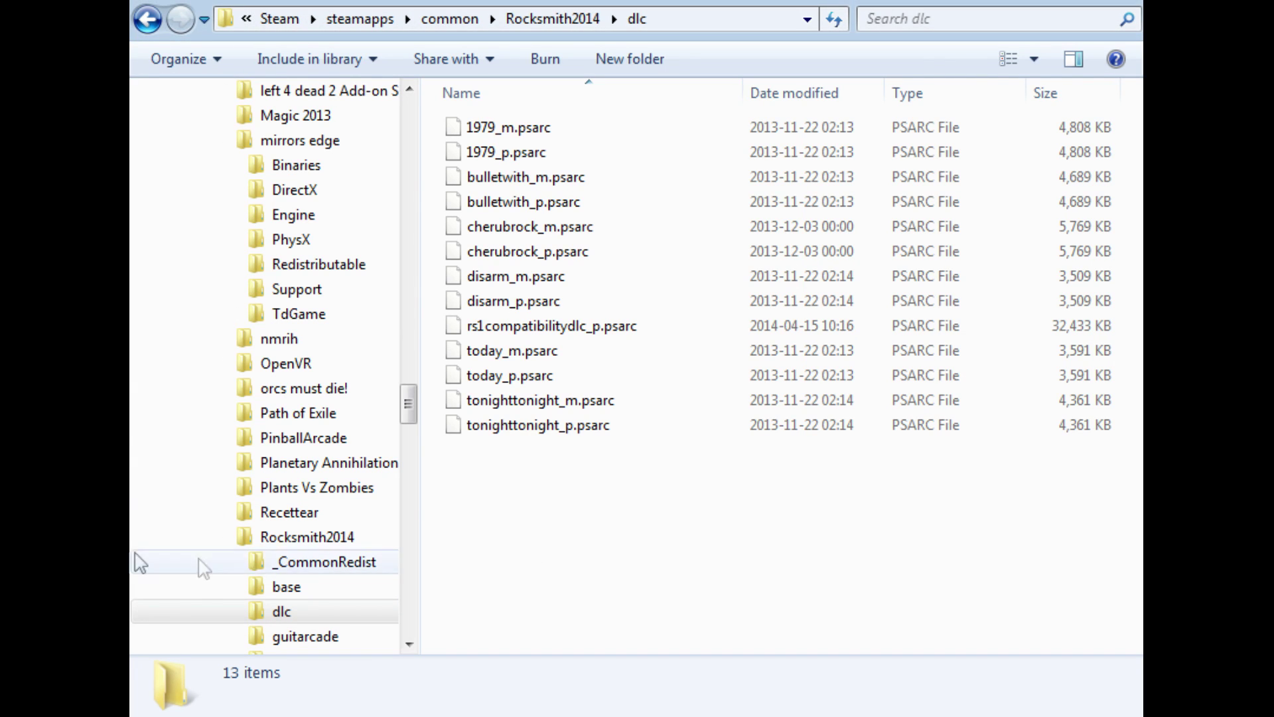
{"action": "key", "text": "ctrl+v"}
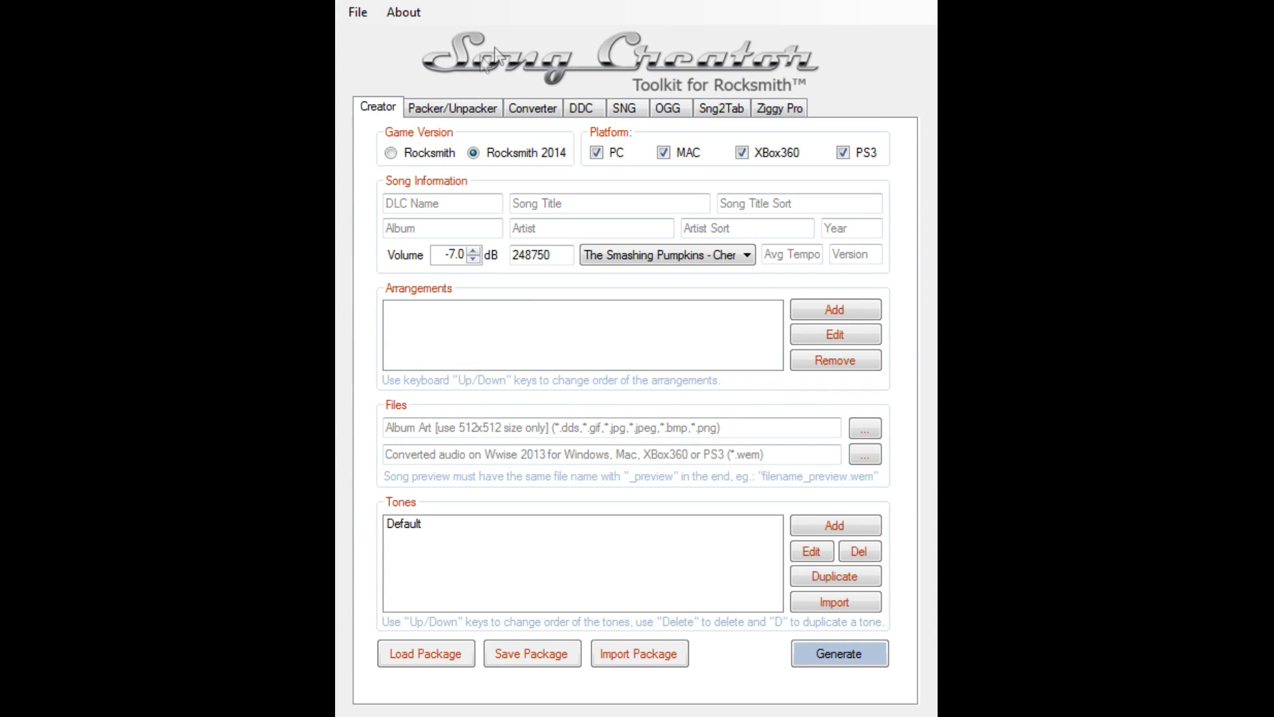
Step: Select RS2014 and System of a Down - Aerials (271418) in the App ID Updater
{"action": "left_click", "coordinate": [440, 108]}
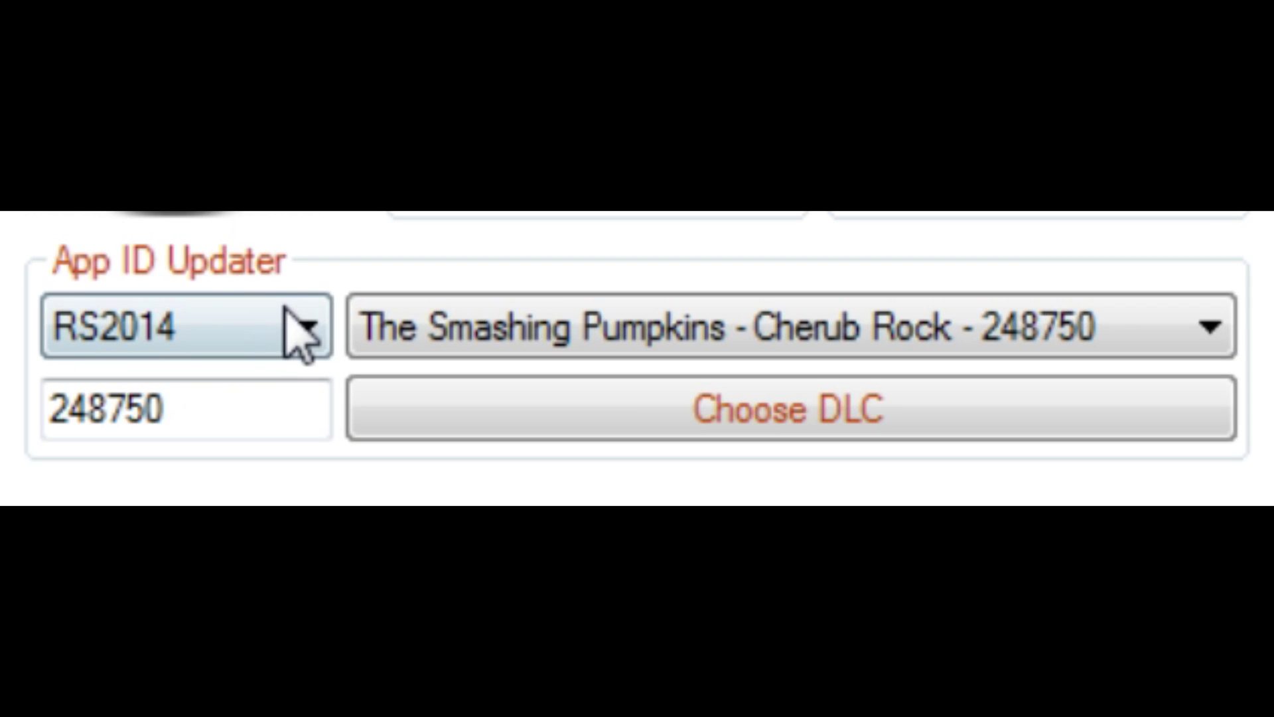
{"action": "left_click", "coordinate": [299, 332]}
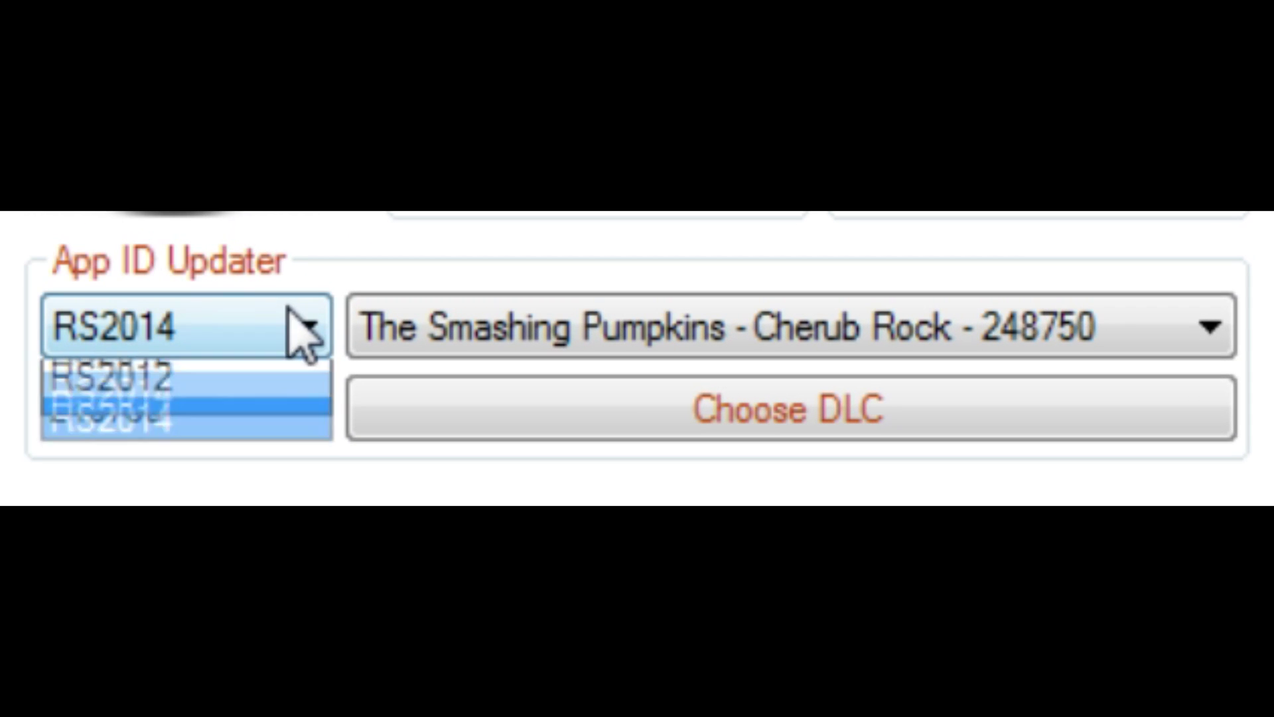
{"action": "left_click", "coordinate": [240, 425]}
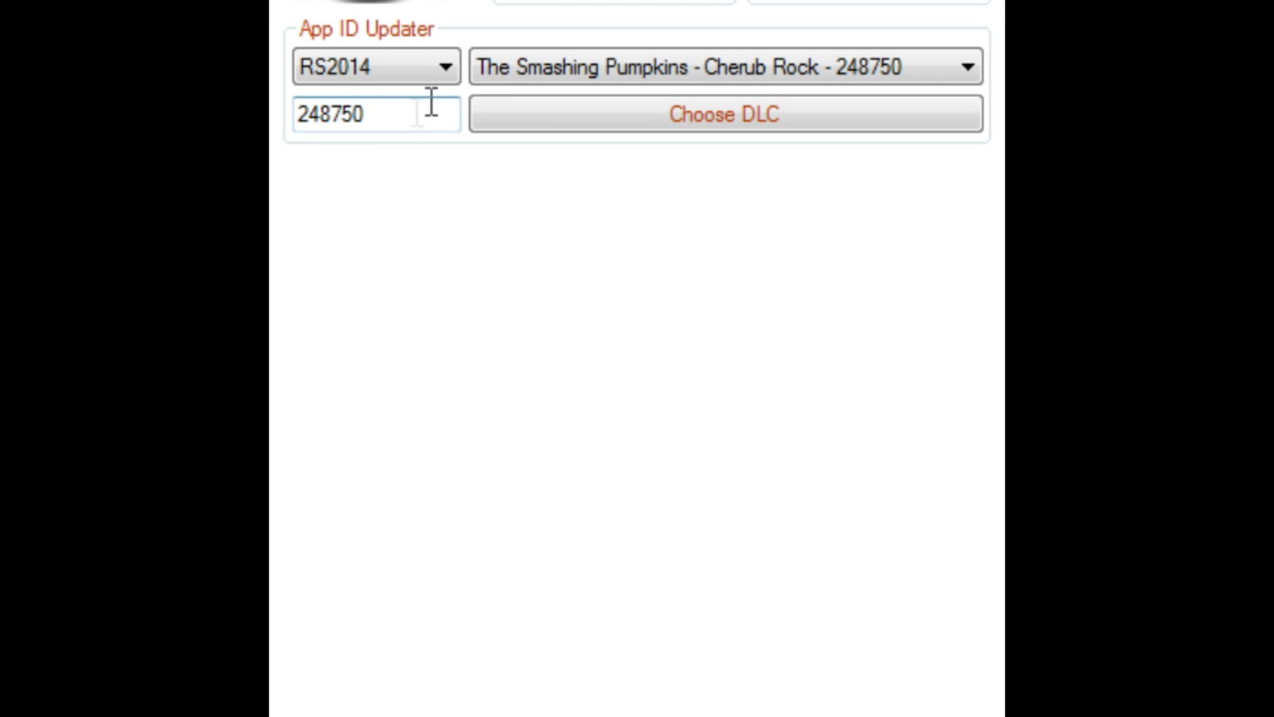
{"action": "left_click", "coordinate": [567, 63]}
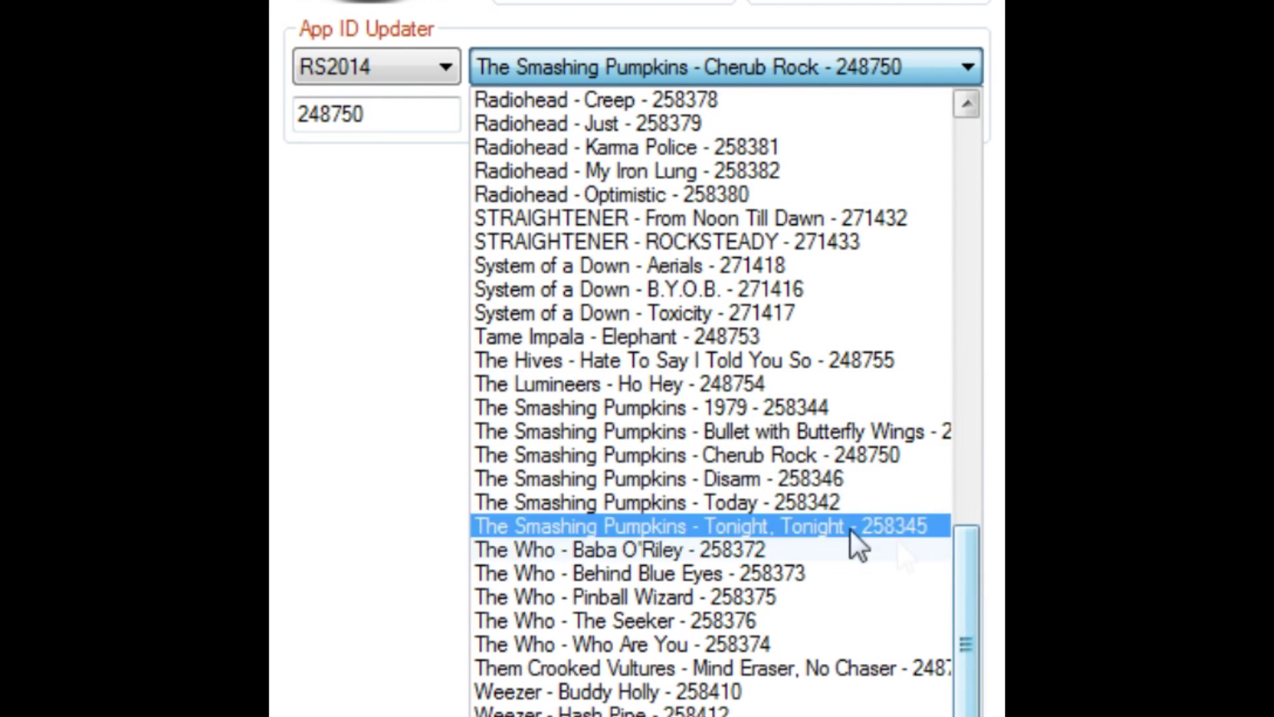
{"action": "left_click", "coordinate": [670, 267]}
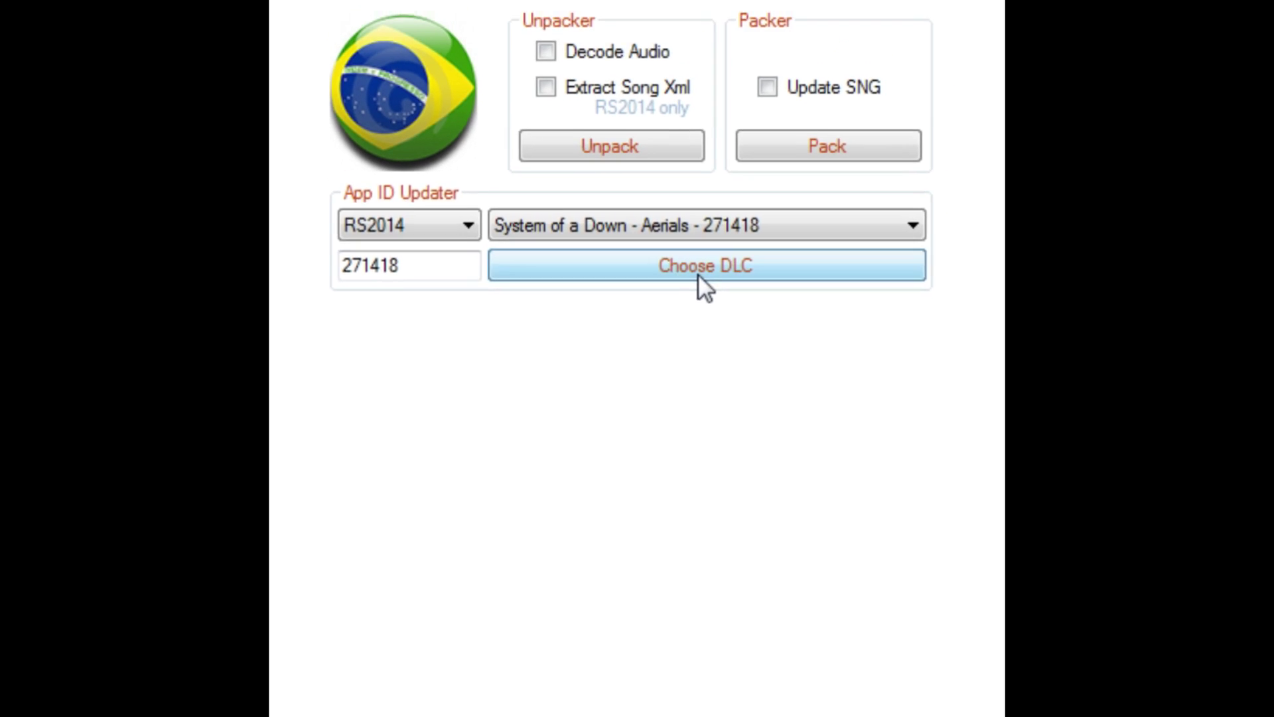
Step: Apply App ID 271418 to JerryC_Canon-Rock_v1_1_DD_p.psarc and acknowledge the completion message
{"action": "left_click", "coordinate": [699, 273]}
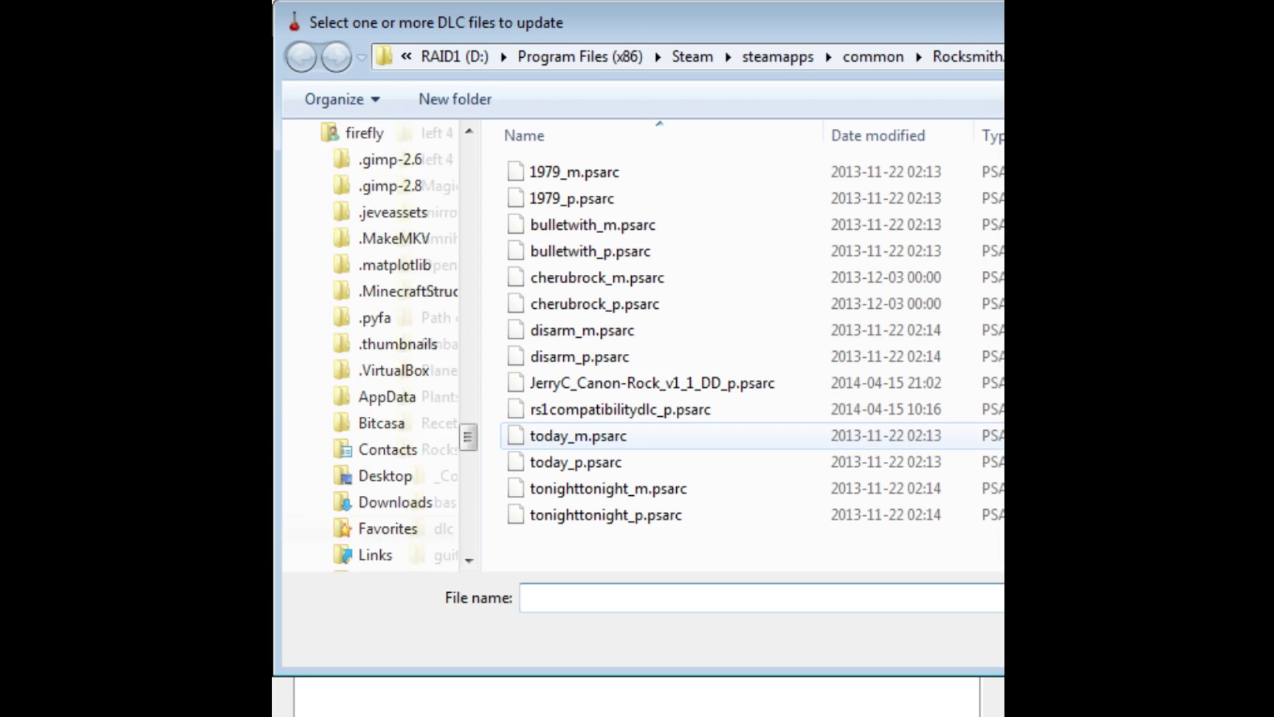
{"action": "left_click", "coordinate": [652, 383]}
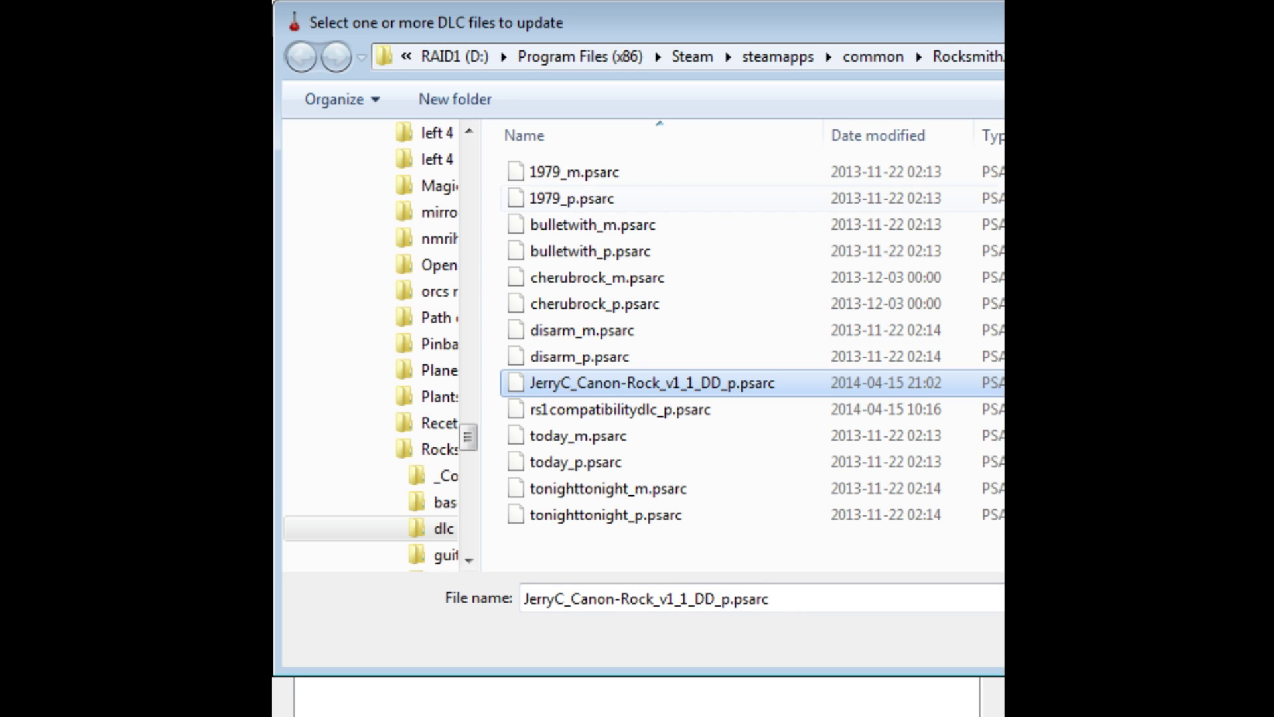
{"action": "key", "text": "Return"}
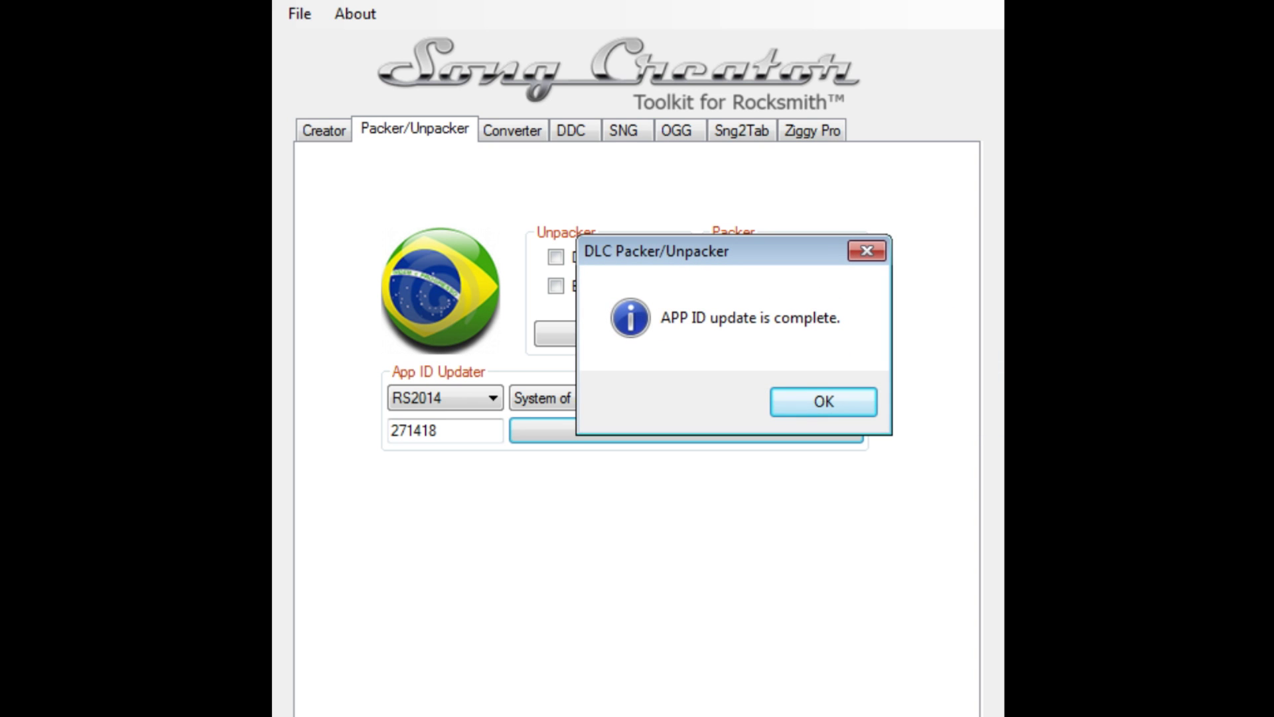
{"action": "left_click", "coordinate": [810, 399]}
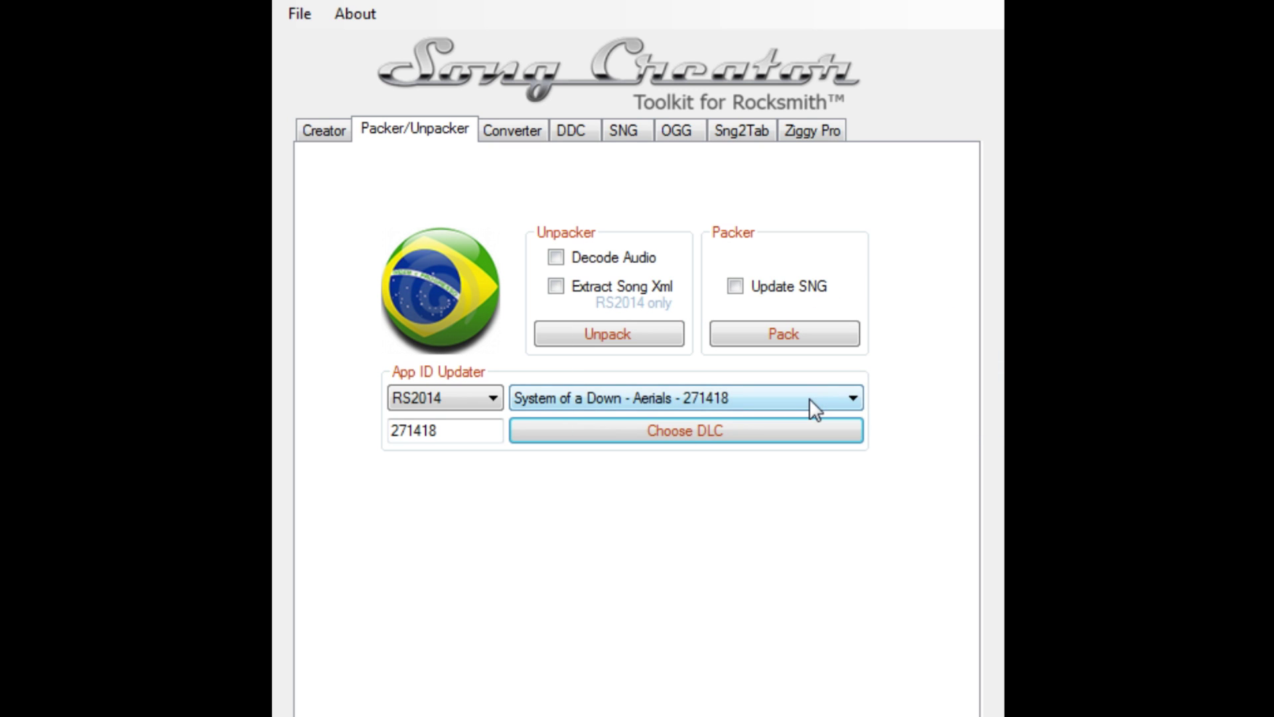